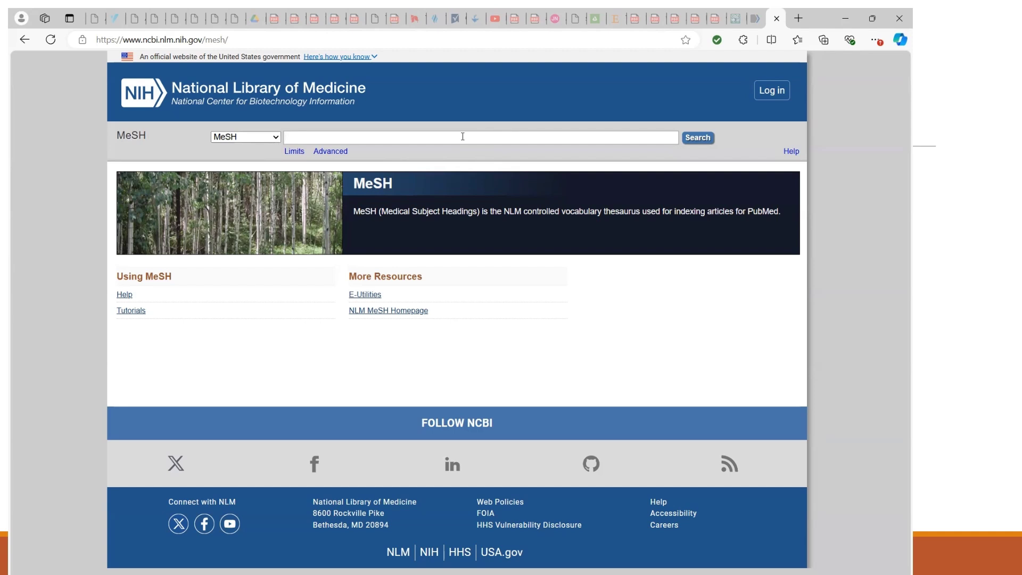
- Search MeSH for "pulmonary hypertension" and add the heading "Hypertension, Pulmonary" to the PubMed search builder
text(pu)
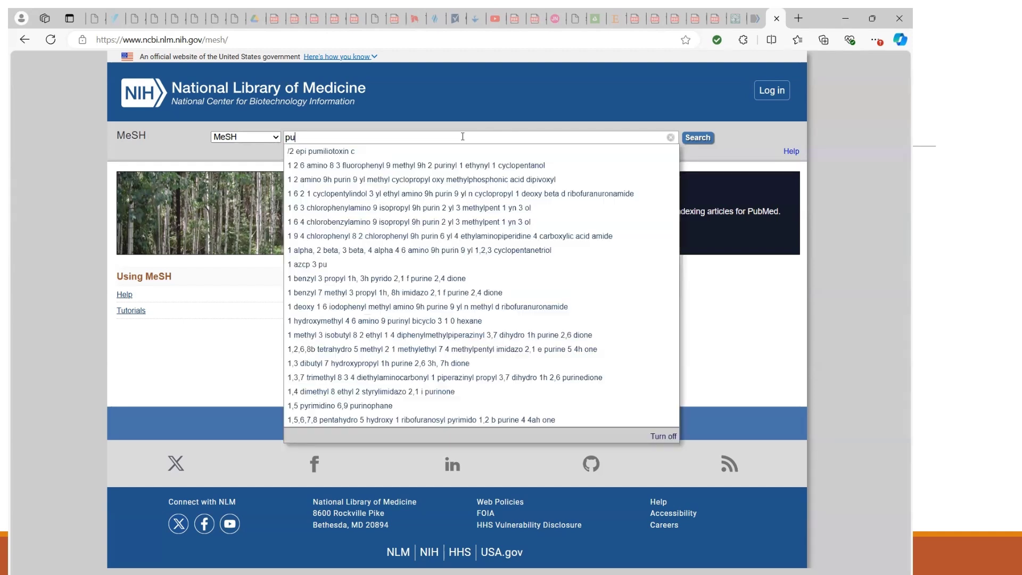
text(lmonary )
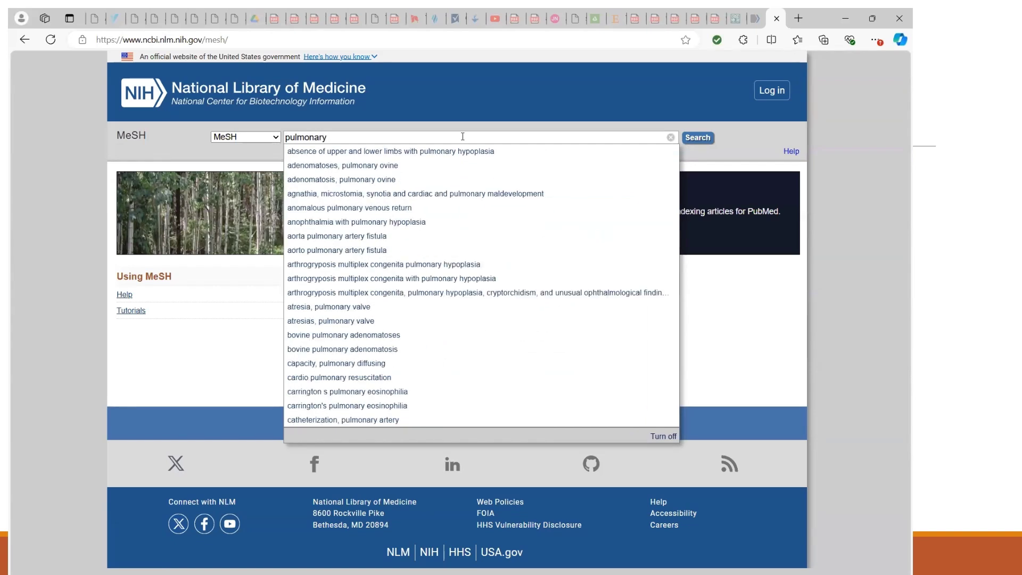
text(hype)
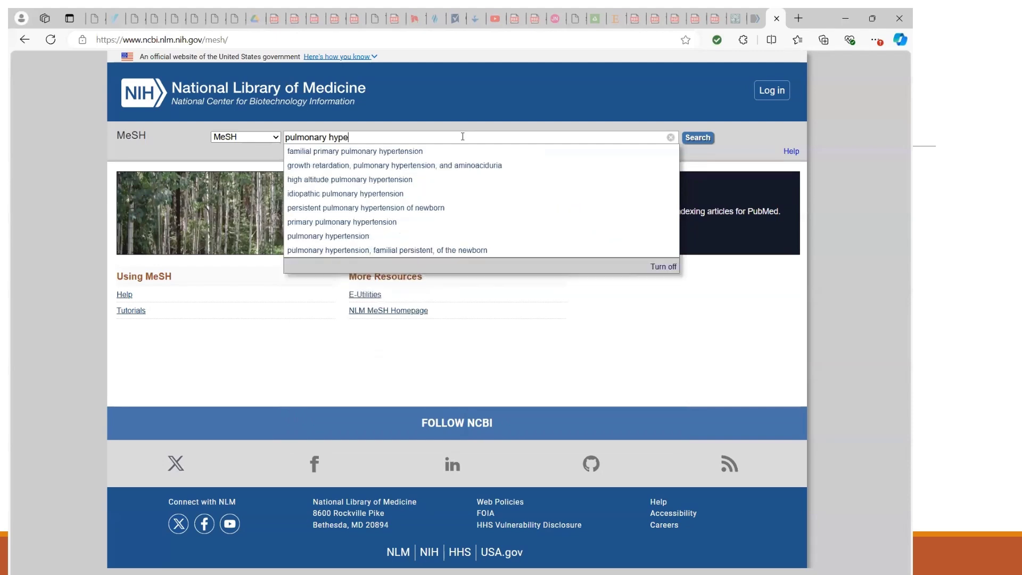
click(326, 235)
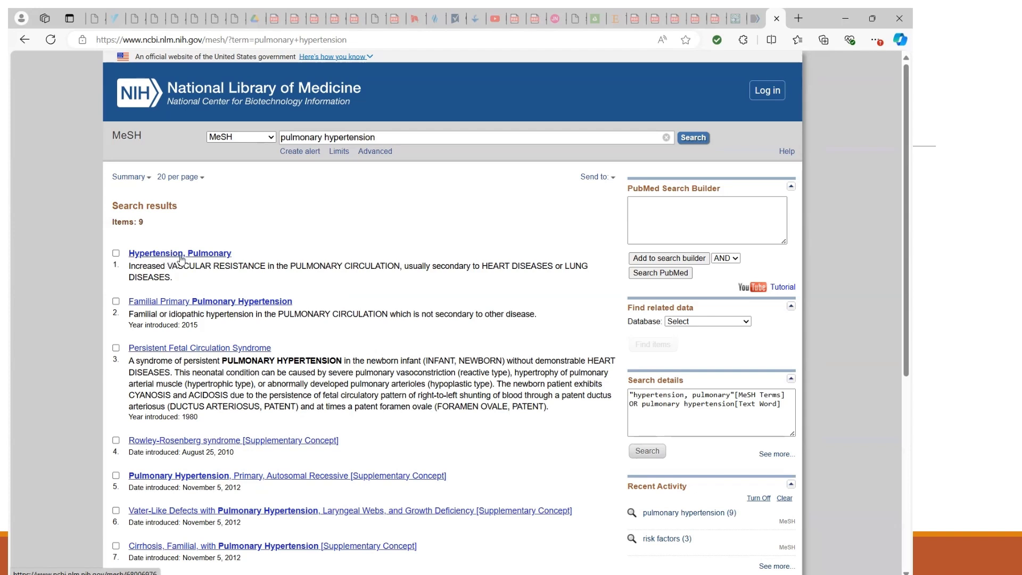
click(115, 254)
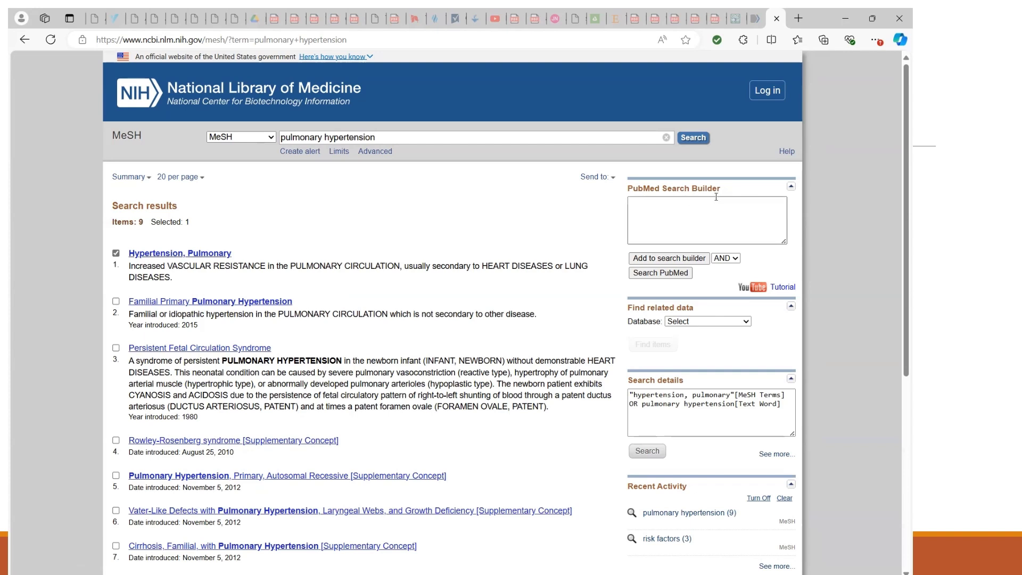
click(669, 259)
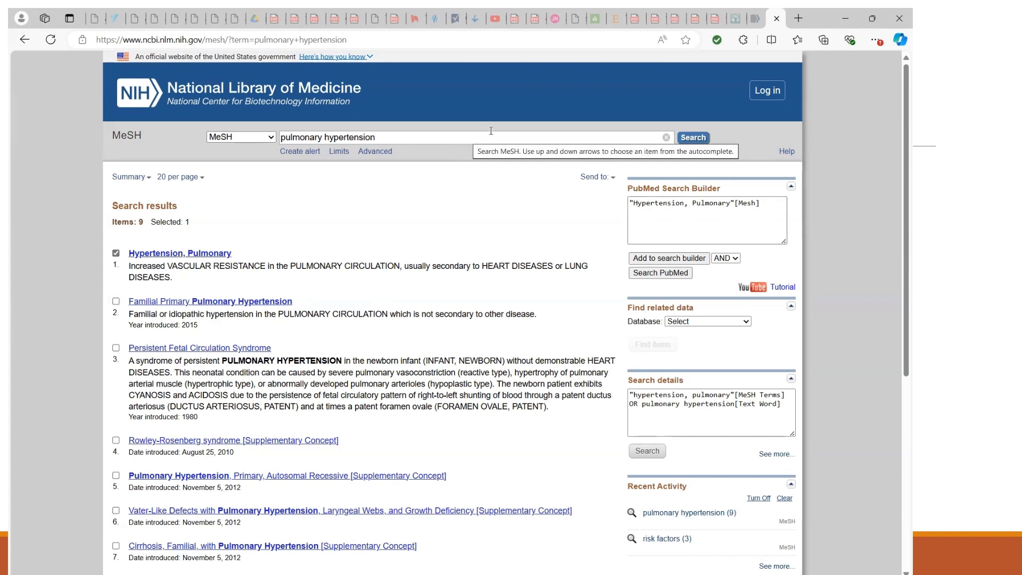
- Replace the MeSH search term with "risk factors" and run the search
click(667, 139)
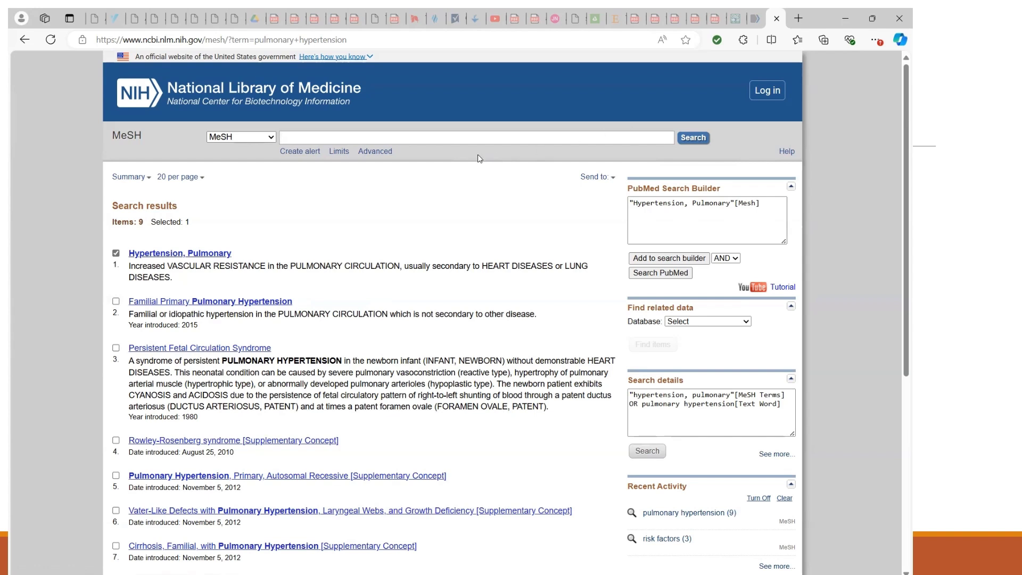
text(p)
key(BackSpace)
text(ri)
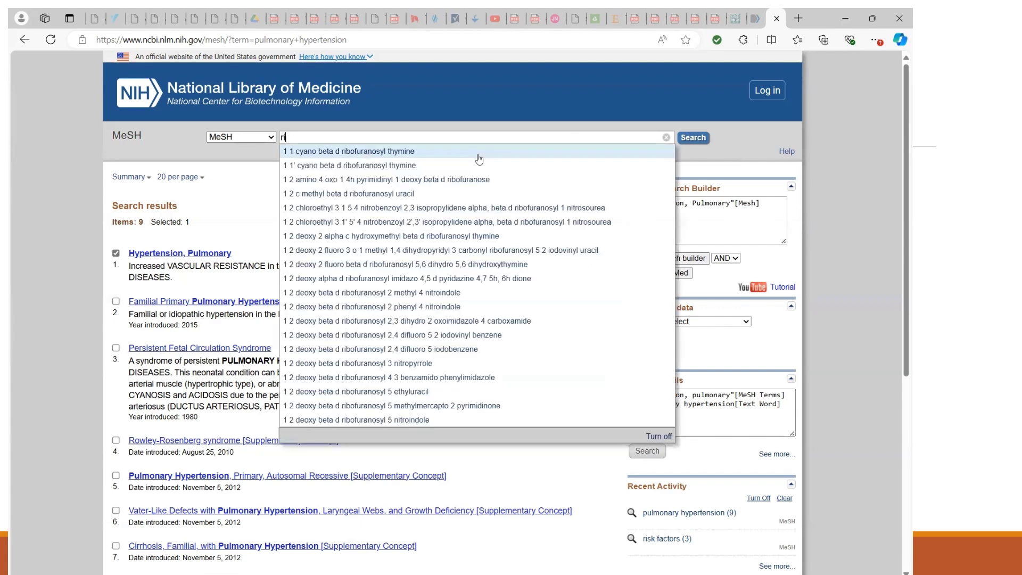
text(sk fact)
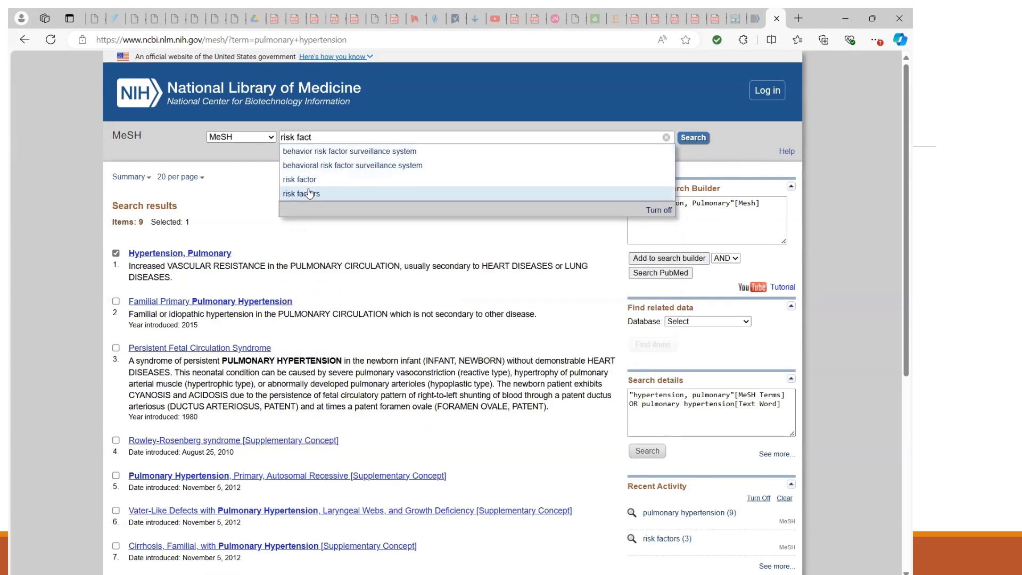
click(310, 193)
click(695, 139)
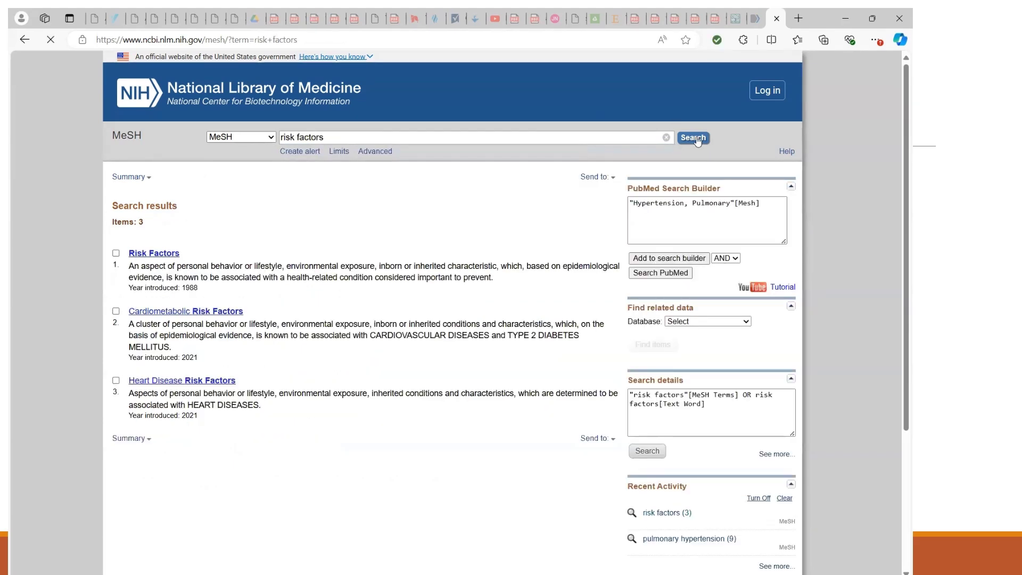
- Add the "Risk Factors" heading to the search builder with AND and run the combined query in PubMed
click(116, 254)
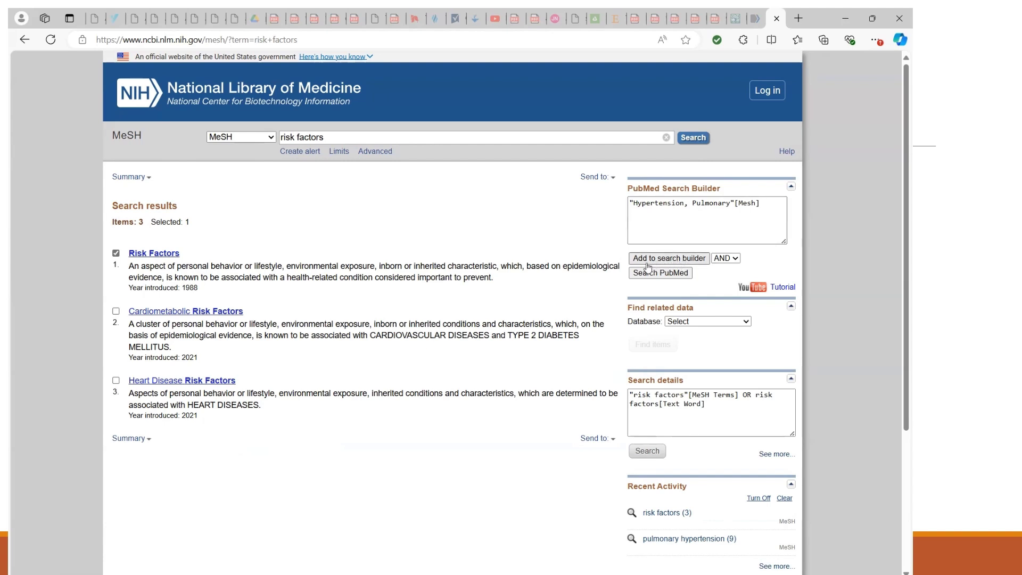
click(680, 265)
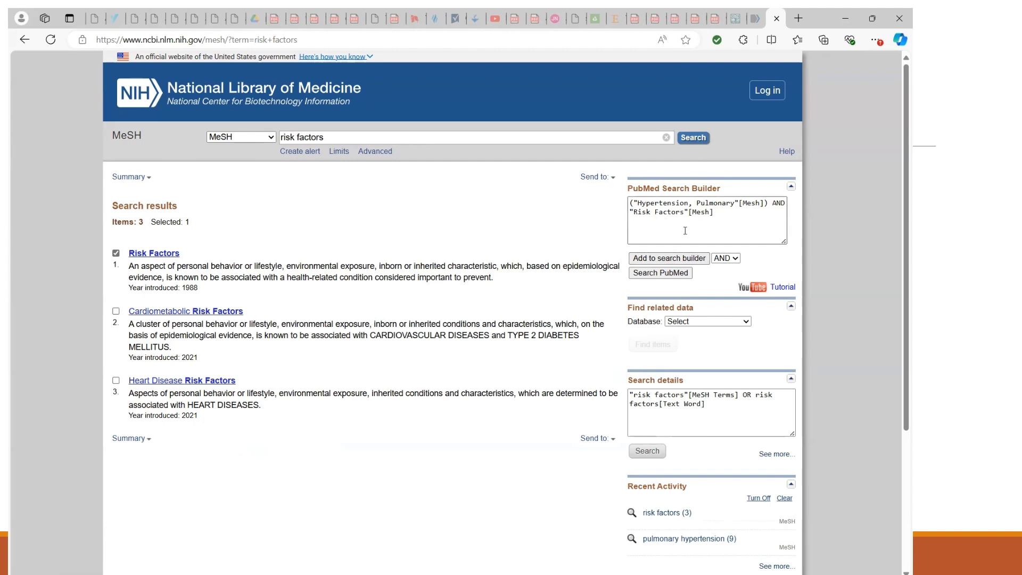
click(661, 273)
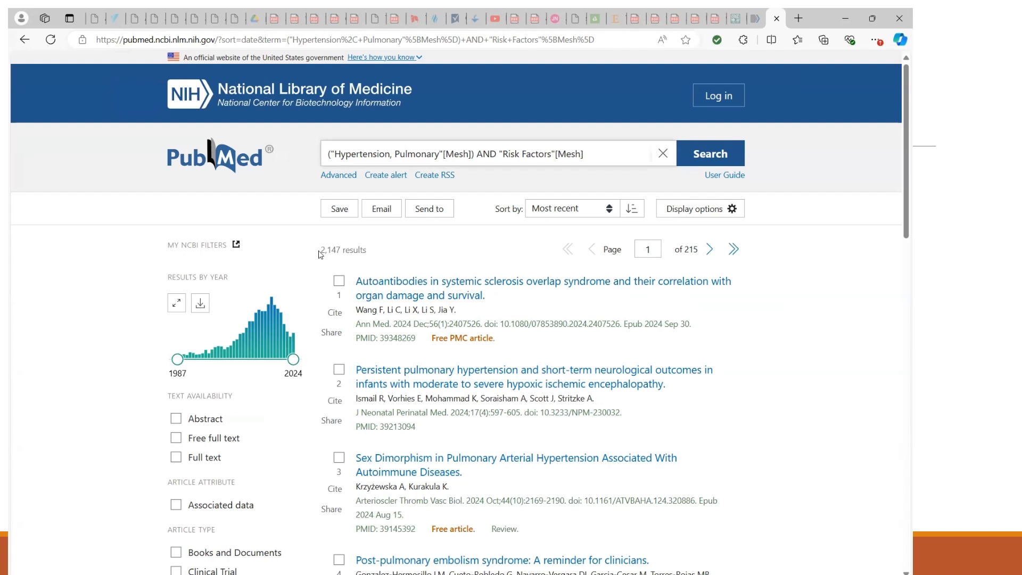
- Limit the PubMed results to articles with free full text
drag(321, 251, 371, 253)
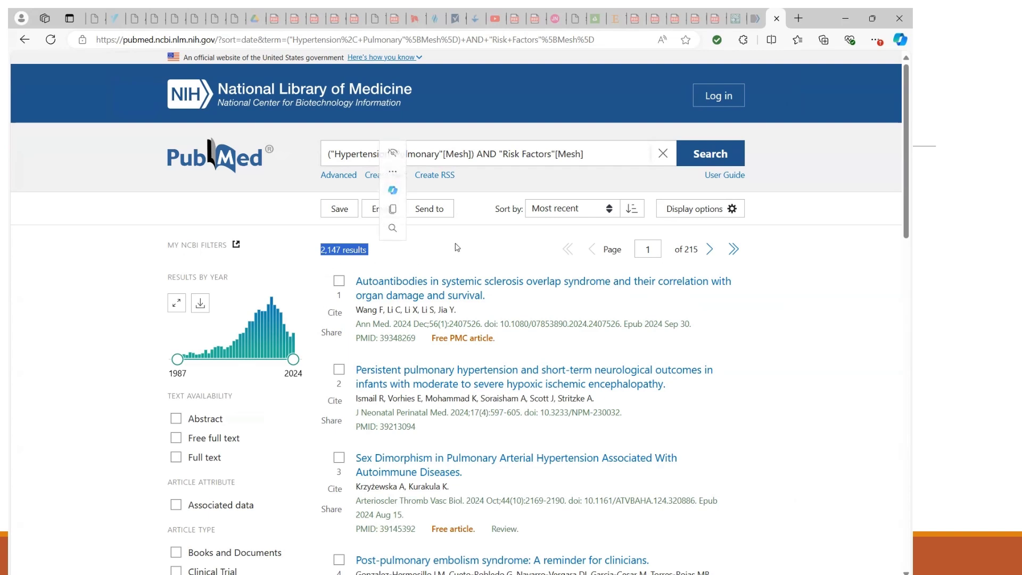
scroll(265, 282, down, 1)
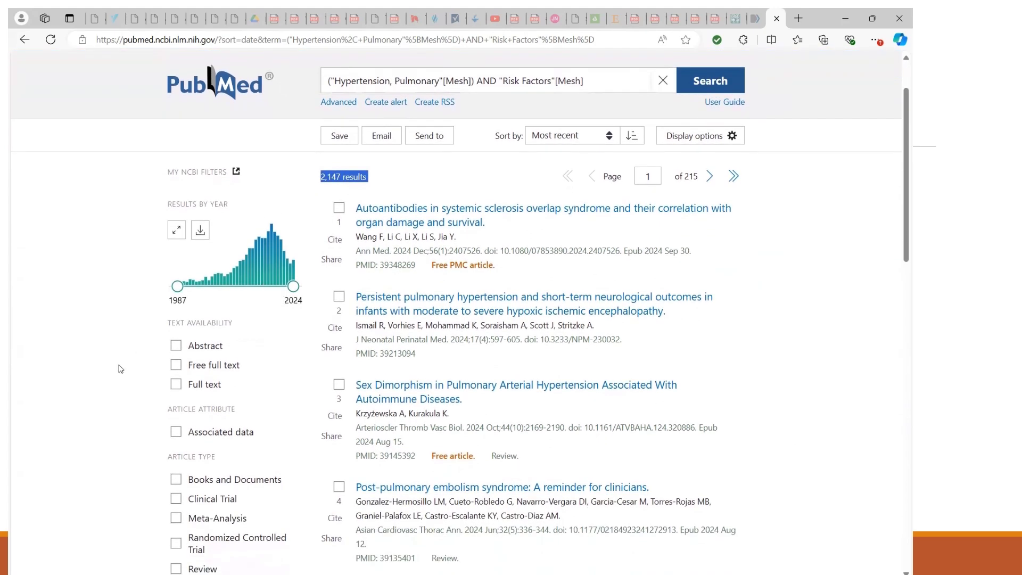
click(176, 366)
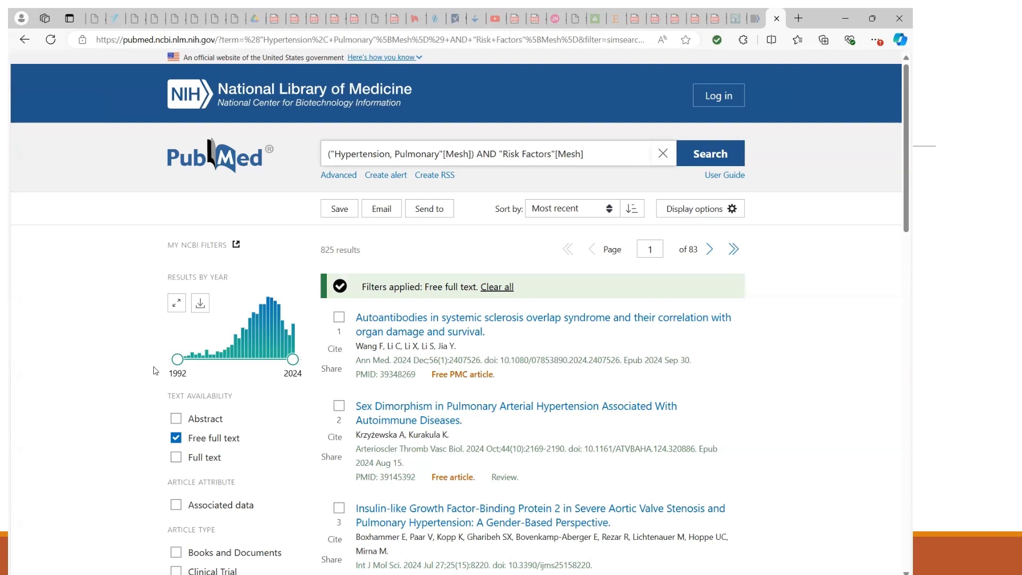
- Filter the results by the article type Systematic Review
mouse_move(294, 321)
scroll(103, 426, down, 3)
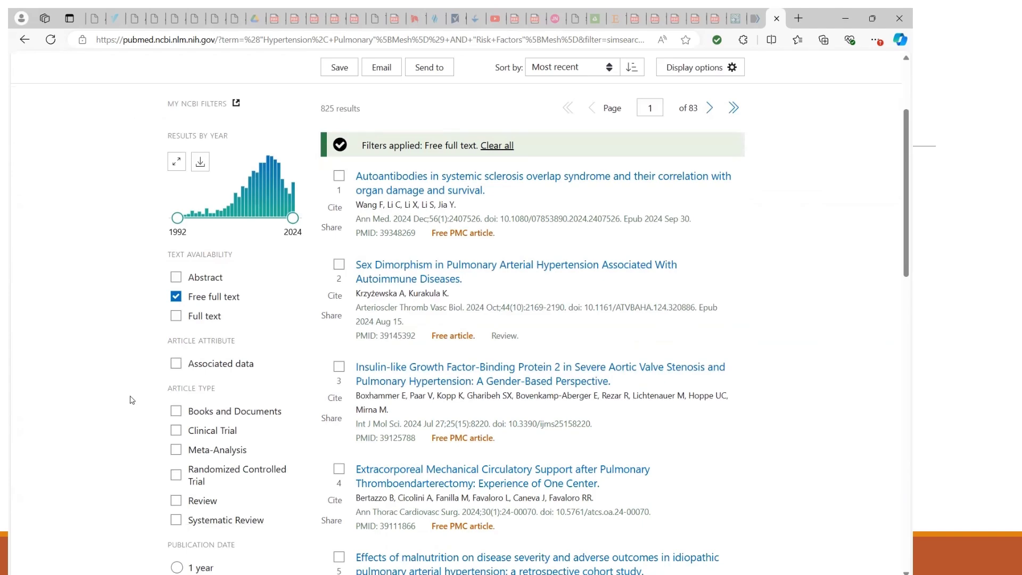
scroll(132, 399, down, 1)
scroll(132, 400, down, 1)
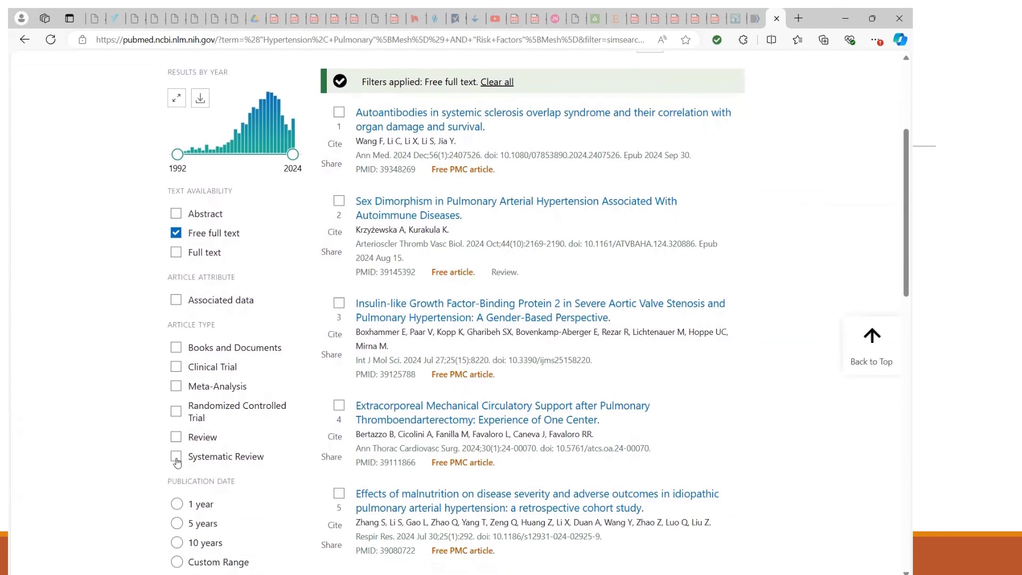
click(176, 456)
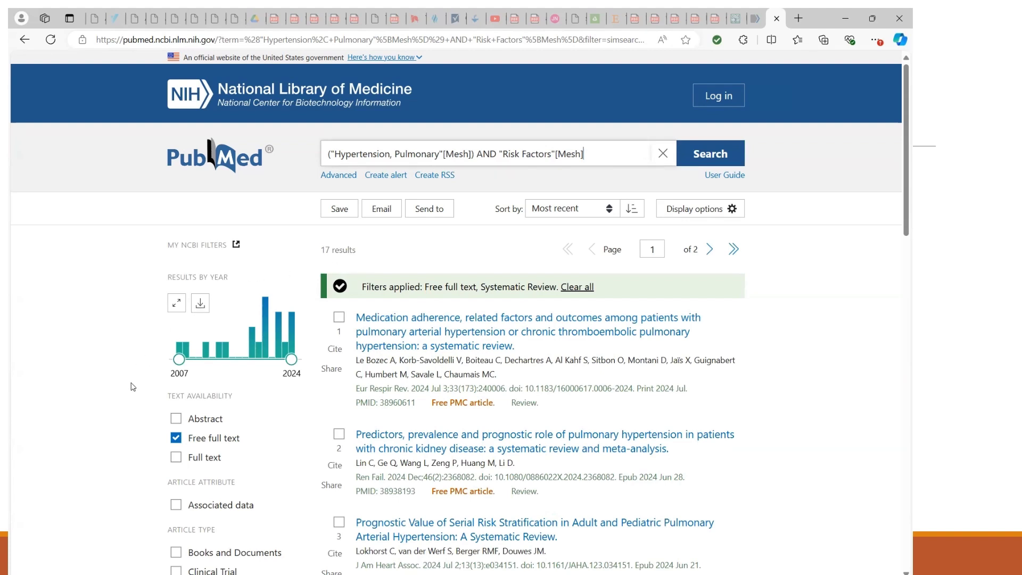
- Restrict the publication date of the results to the last 10 years
scroll(132, 387, down, 2)
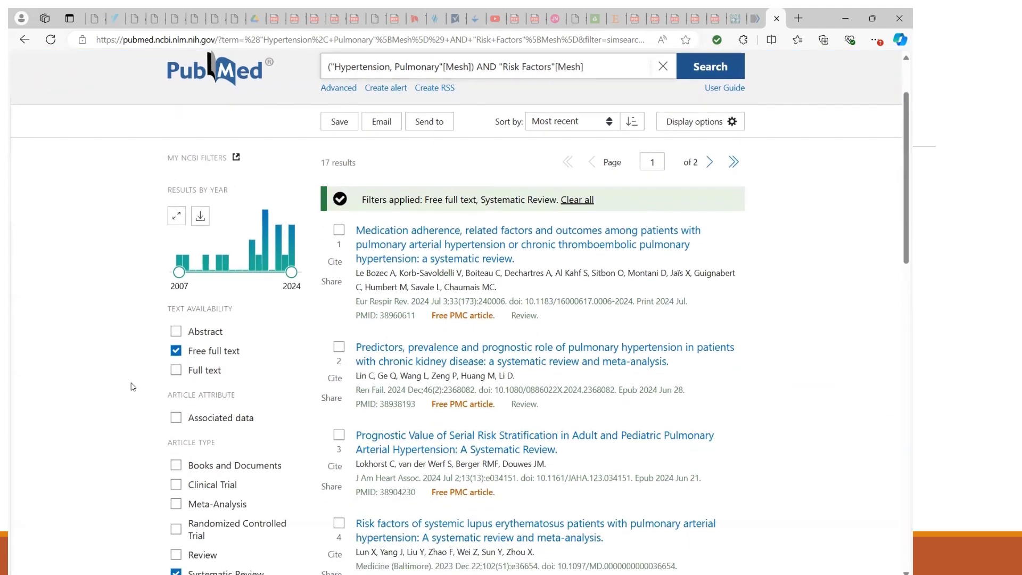
scroll(132, 387, down, 3)
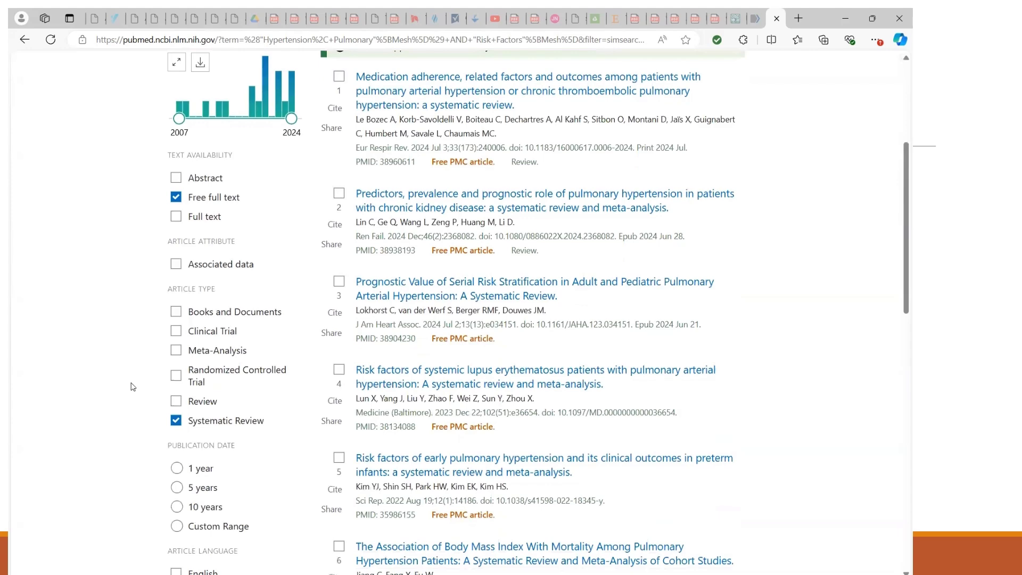
scroll(133, 387, down, 1)
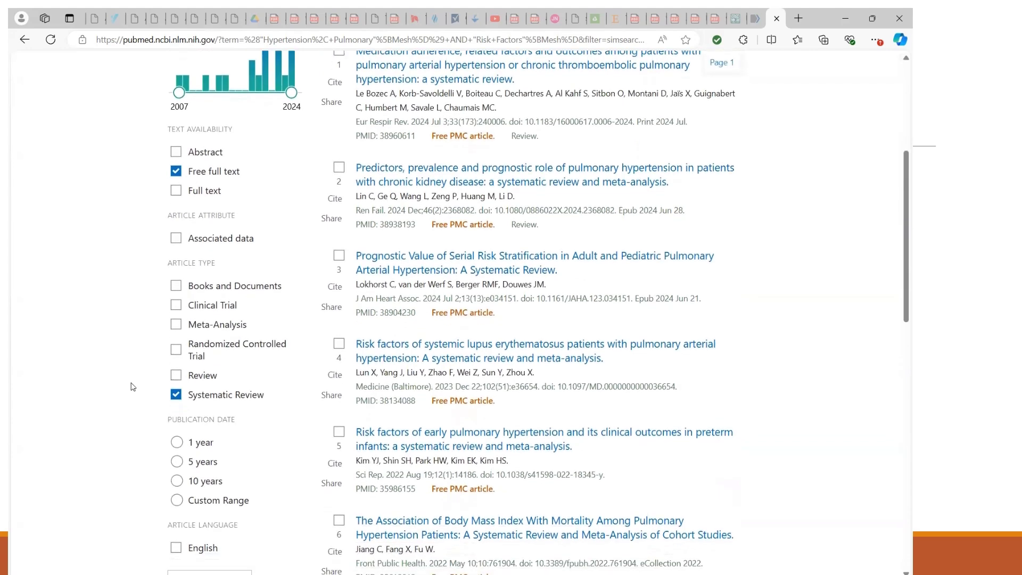
click(178, 485)
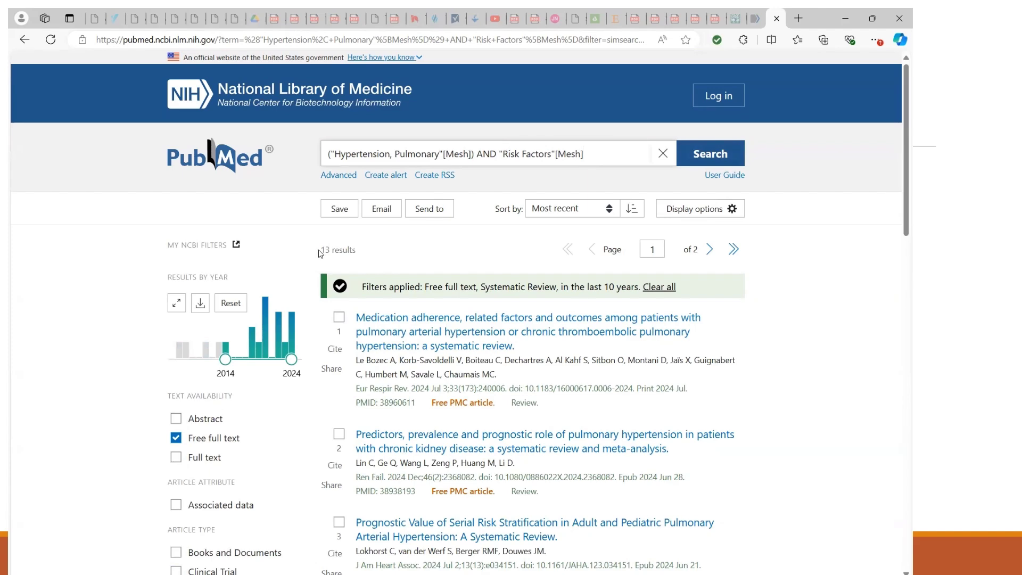
drag(319, 253, 368, 253)
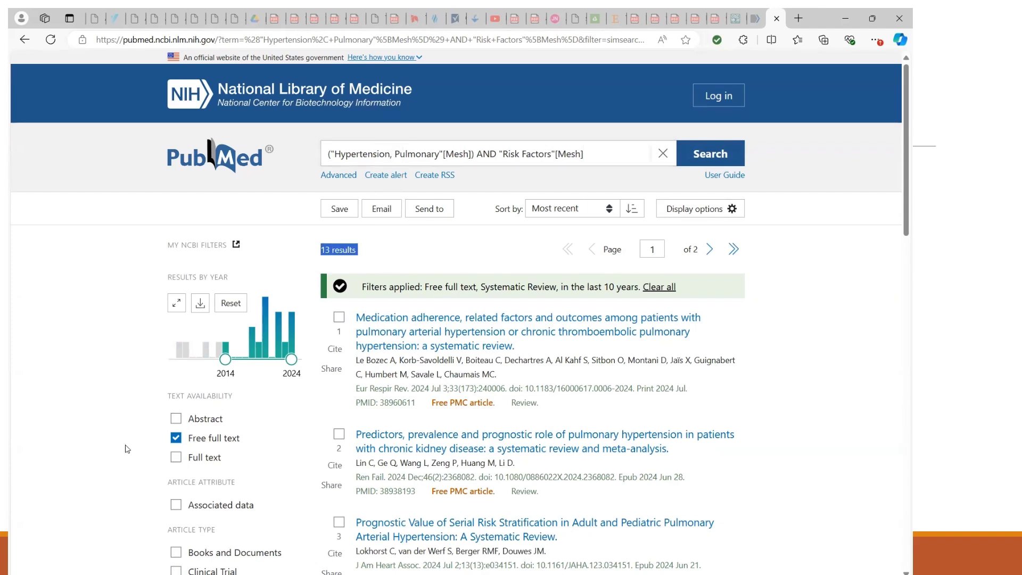
- Restrict the article language of the results to English
scroll(127, 449, down, 1)
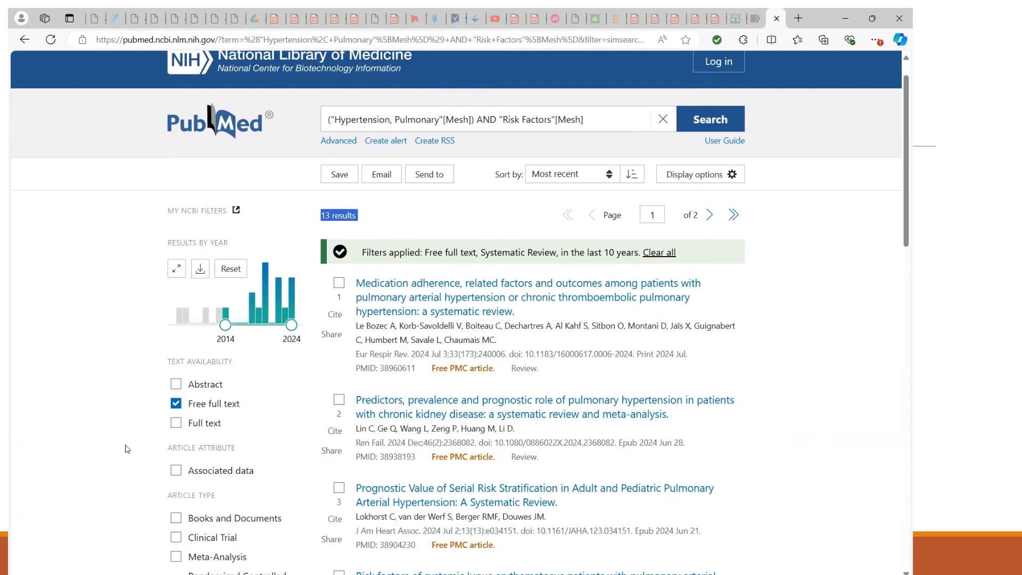
scroll(126, 449, down, 2)
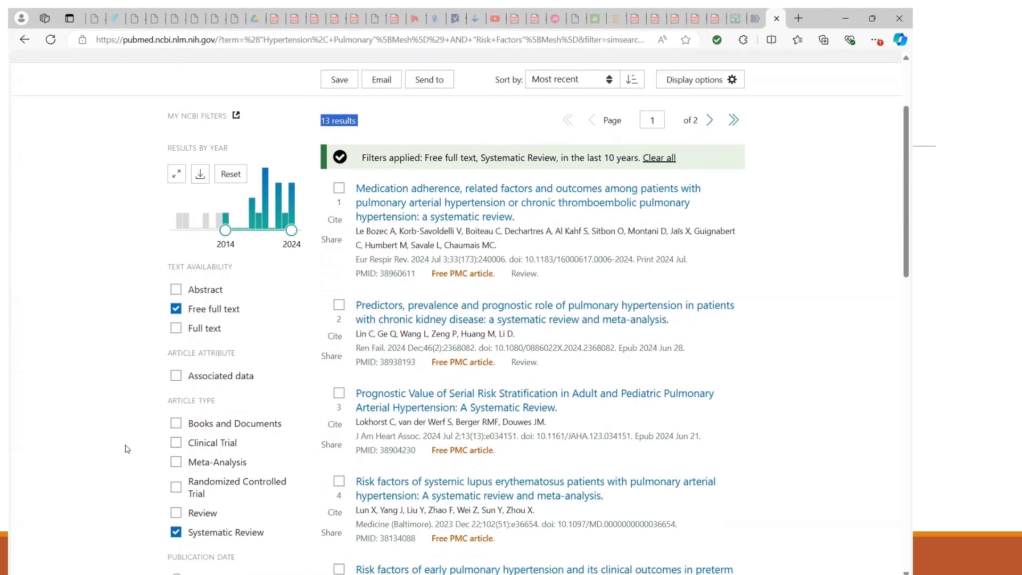
scroll(126, 449, down, 4)
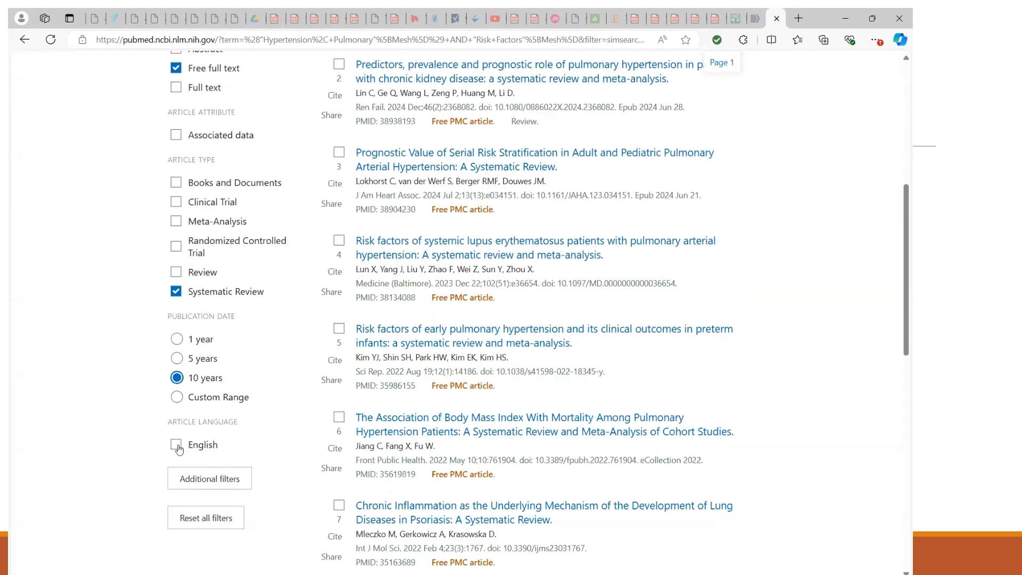
click(176, 445)
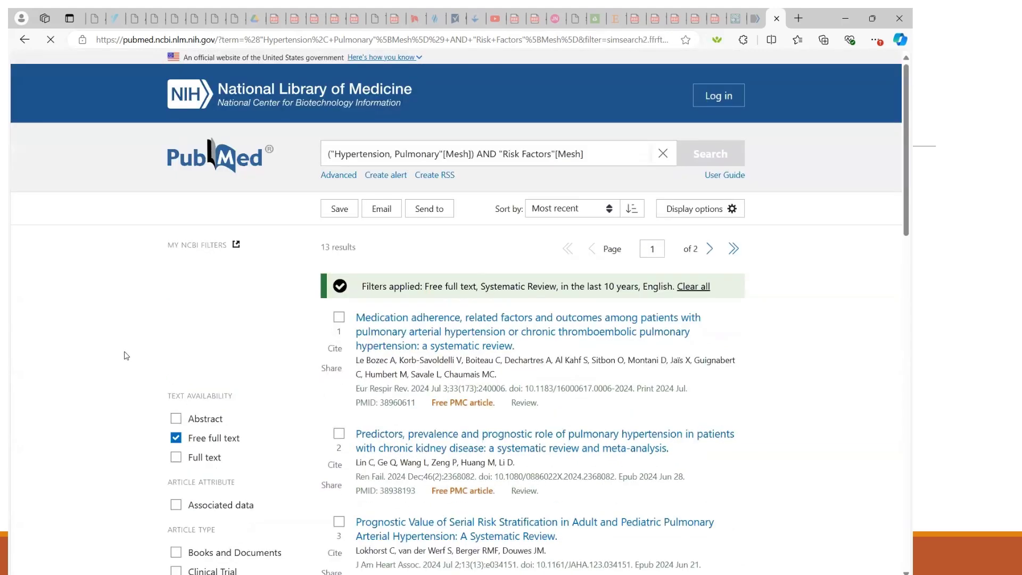
- Review the filtered article list together with the selected text availability, article type, date and language filters
scroll(137, 416, down, 4)
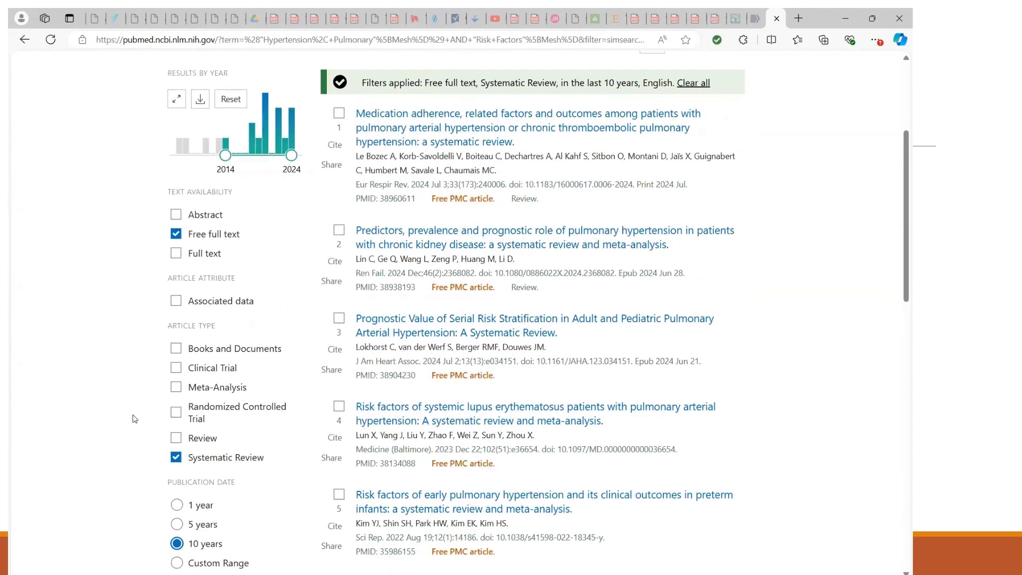
scroll(133, 418, up, 4)
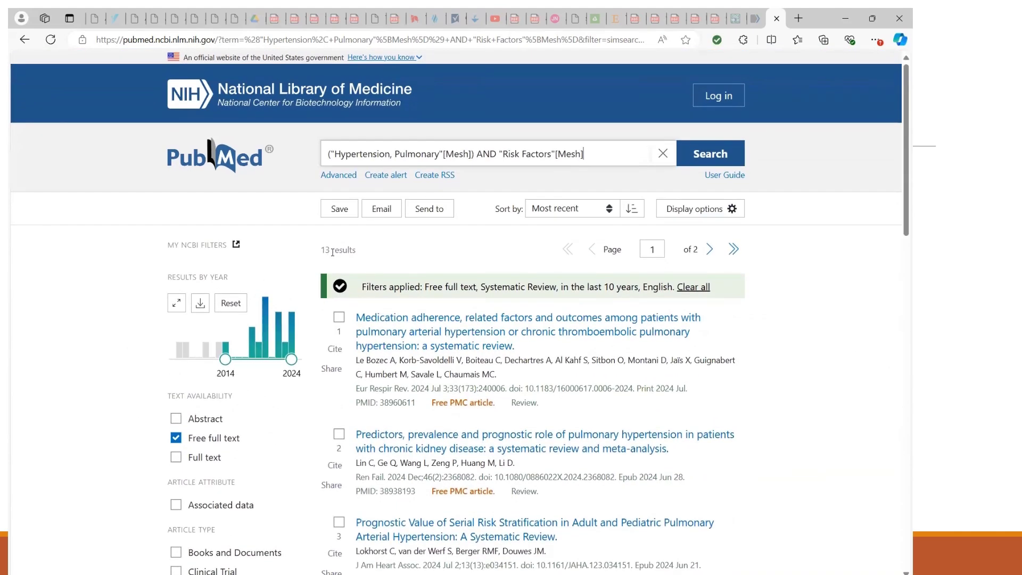
scroll(160, 429, down, 5)
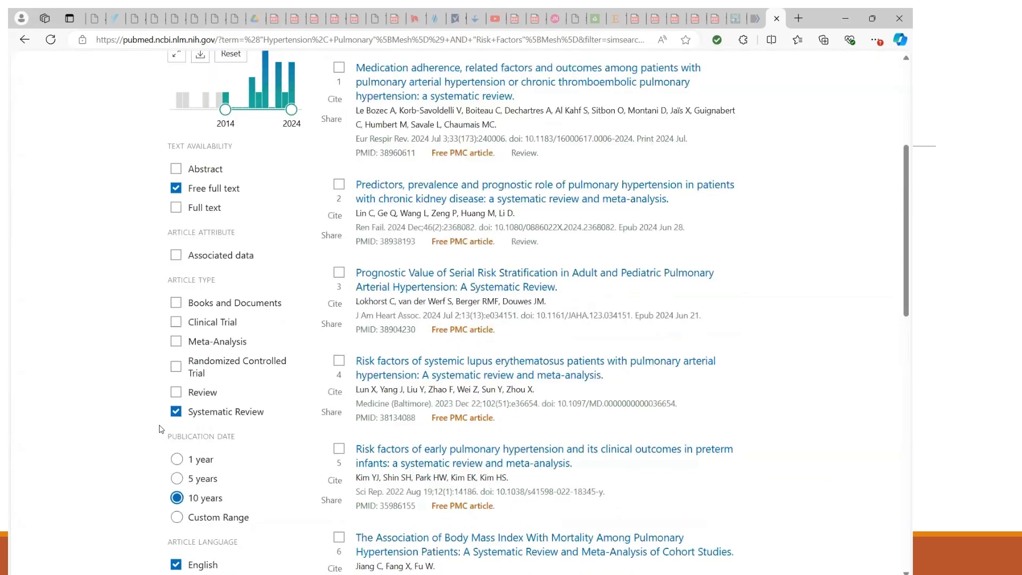
scroll(160, 429, down, 3)
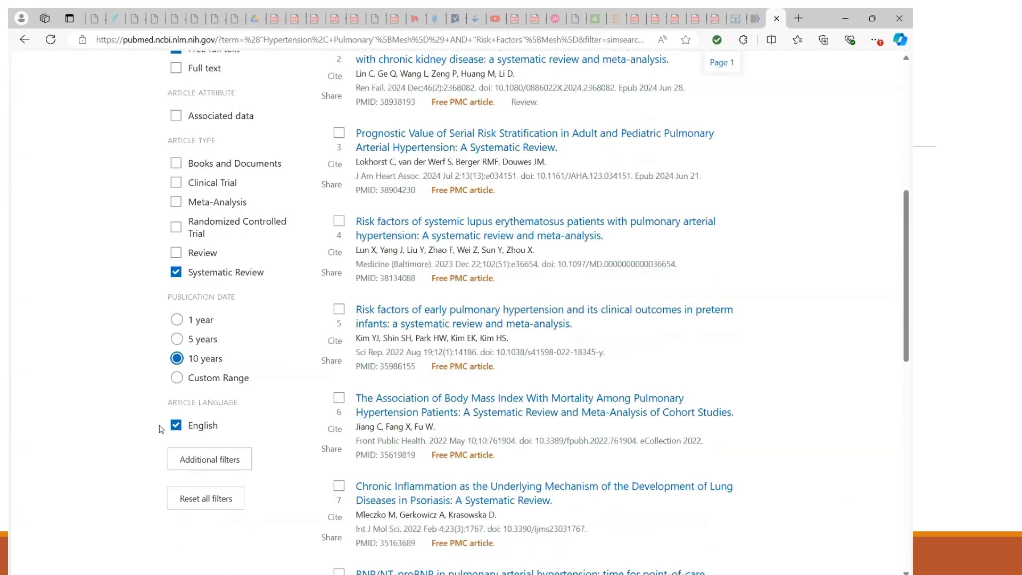
scroll(161, 429, up, 4)
scroll(161, 428, up, 3)
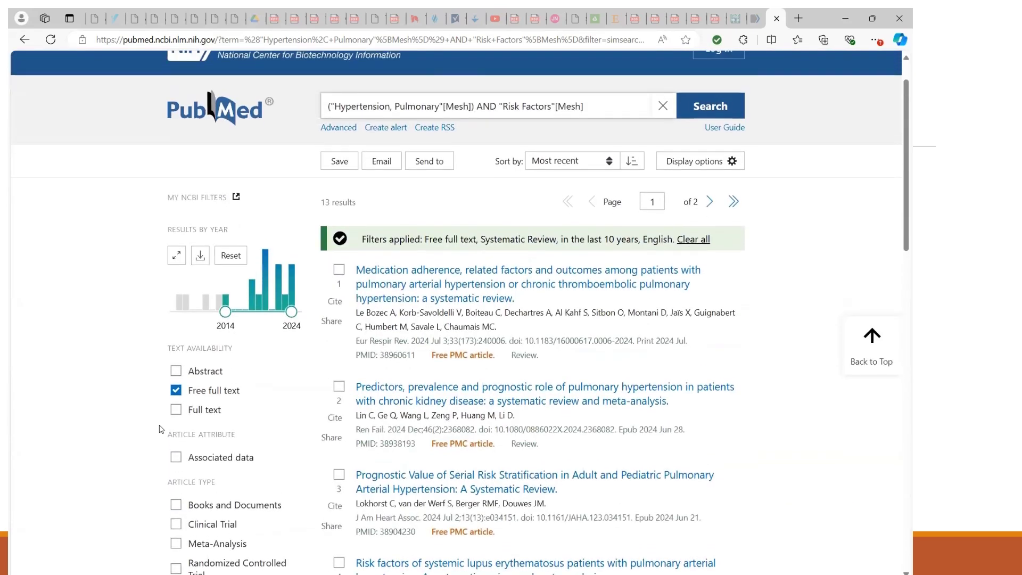